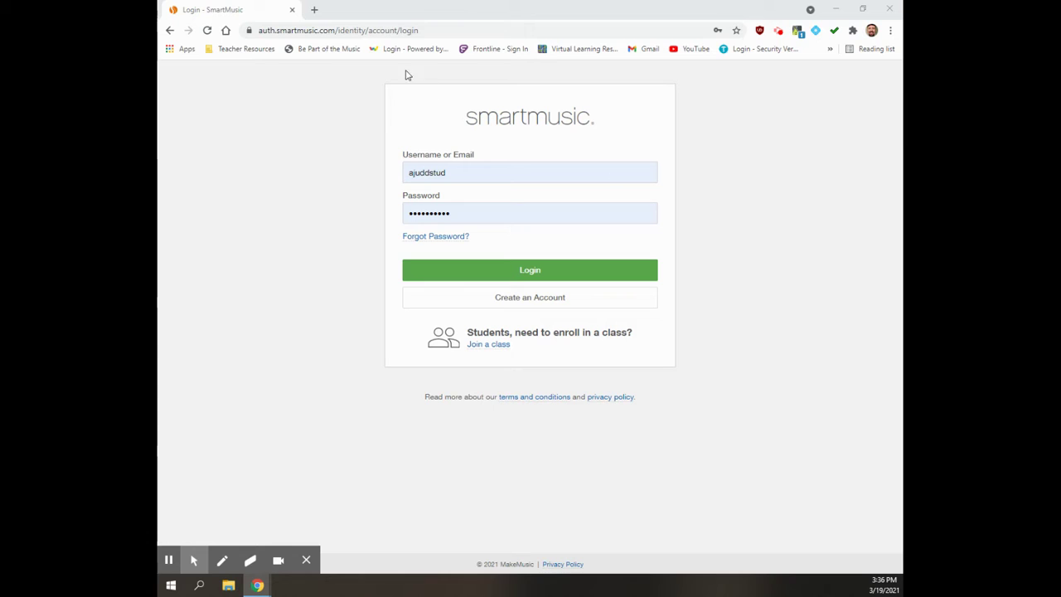
Step: Go to the SmartMusic login page at admin.smartmusic.com
click(394, 33)
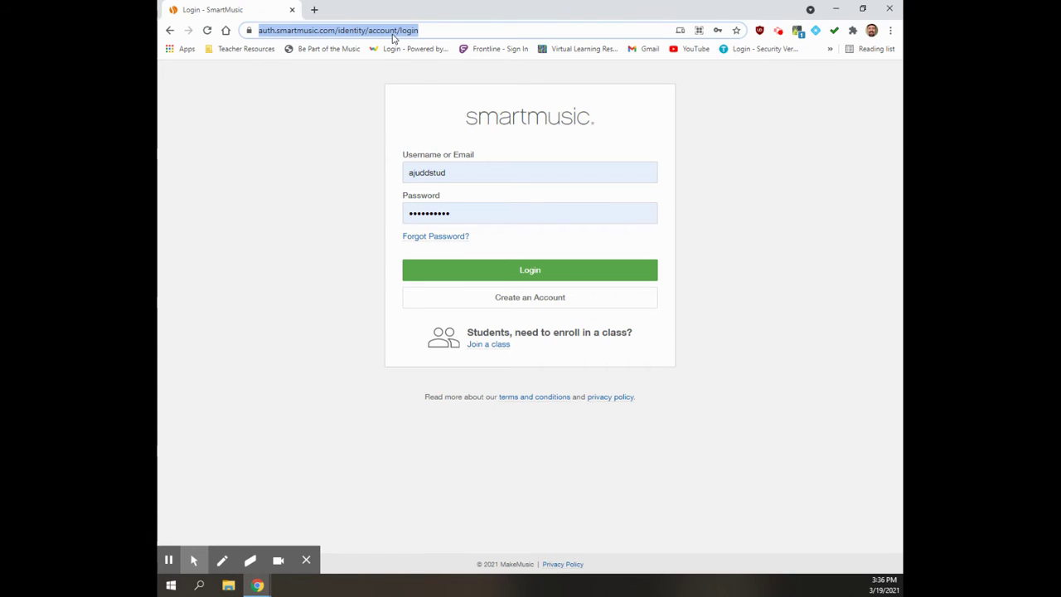
text(ad)
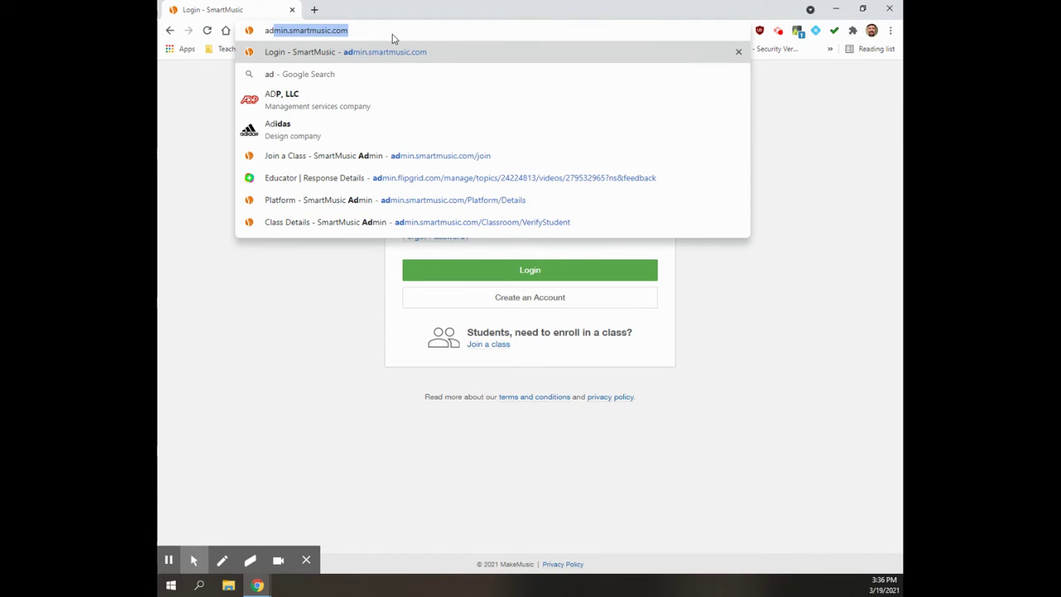
text(min.sma)
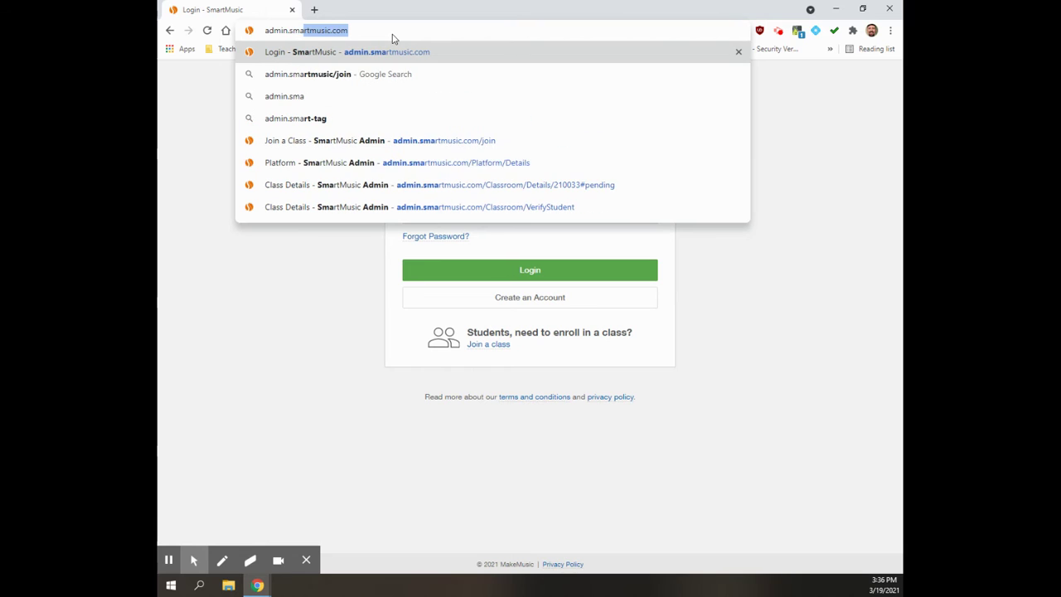
text(rtmusic.com)
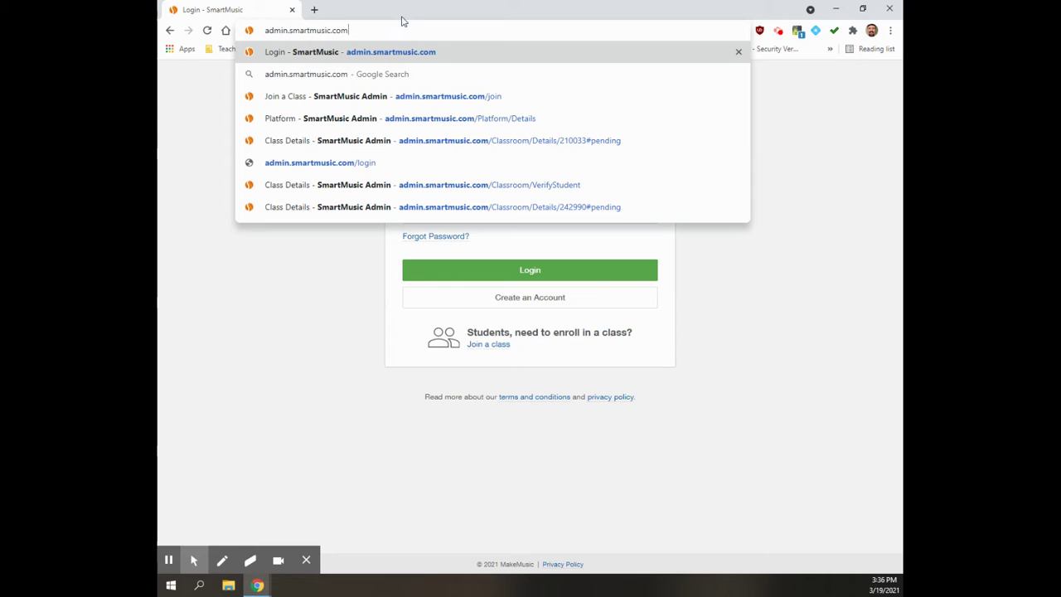
key(Return)
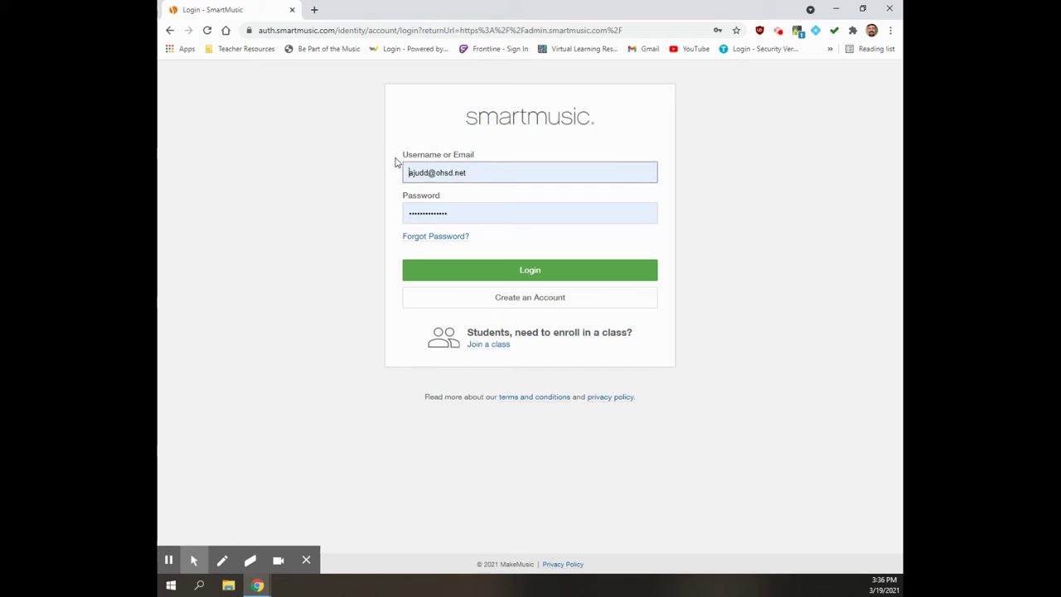
Step: Log in to the student account using its saved username and password
click(453, 168)
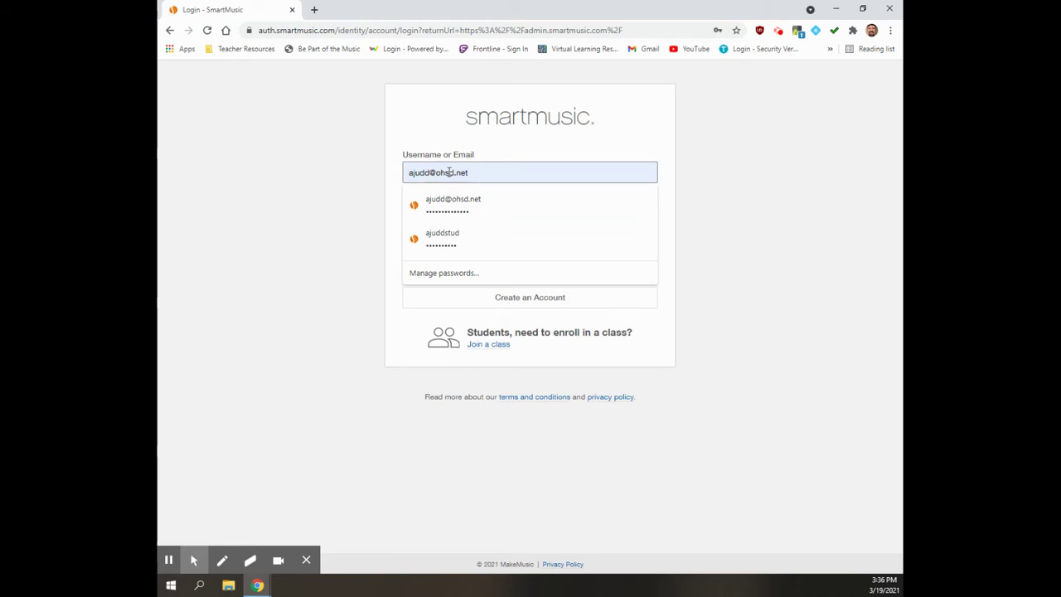
click(445, 234)
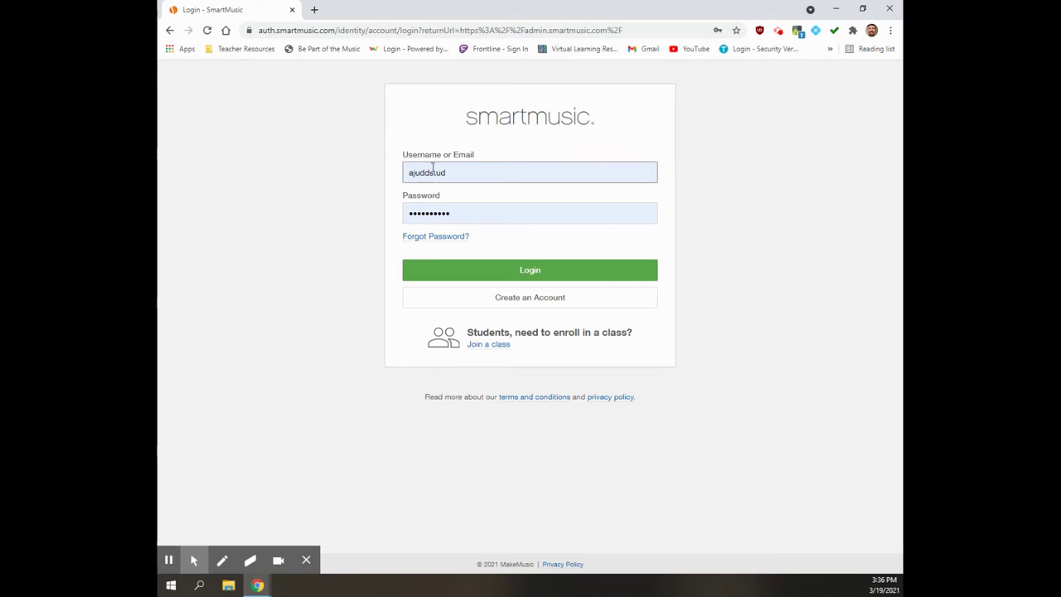
click(518, 275)
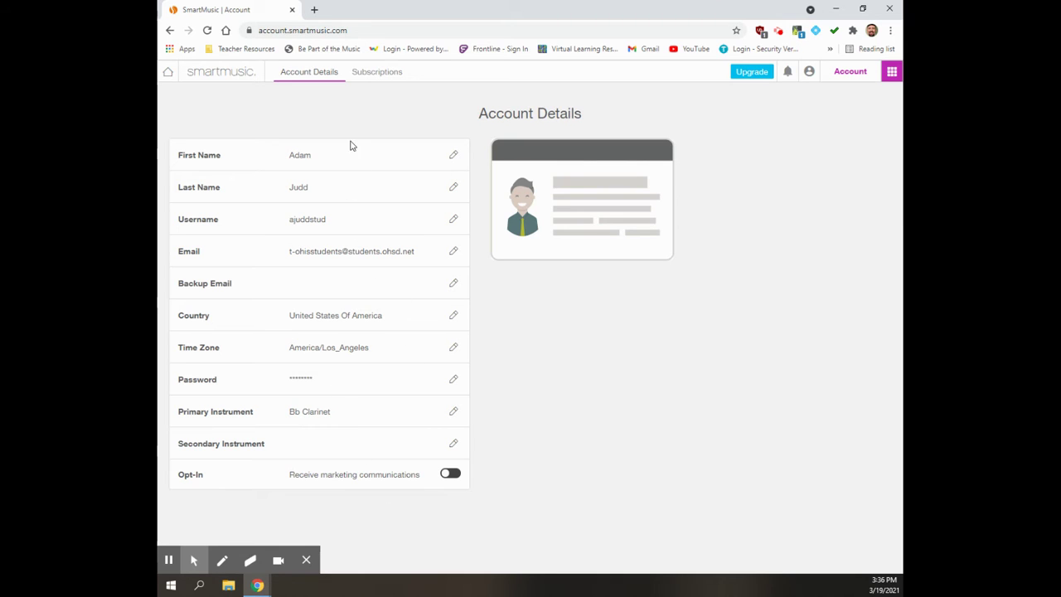
Step: Go to the SmartMusic home page and open the assignment "31. Dreydl, Dreydl - Sound Innovations for Concert Band"
click(169, 73)
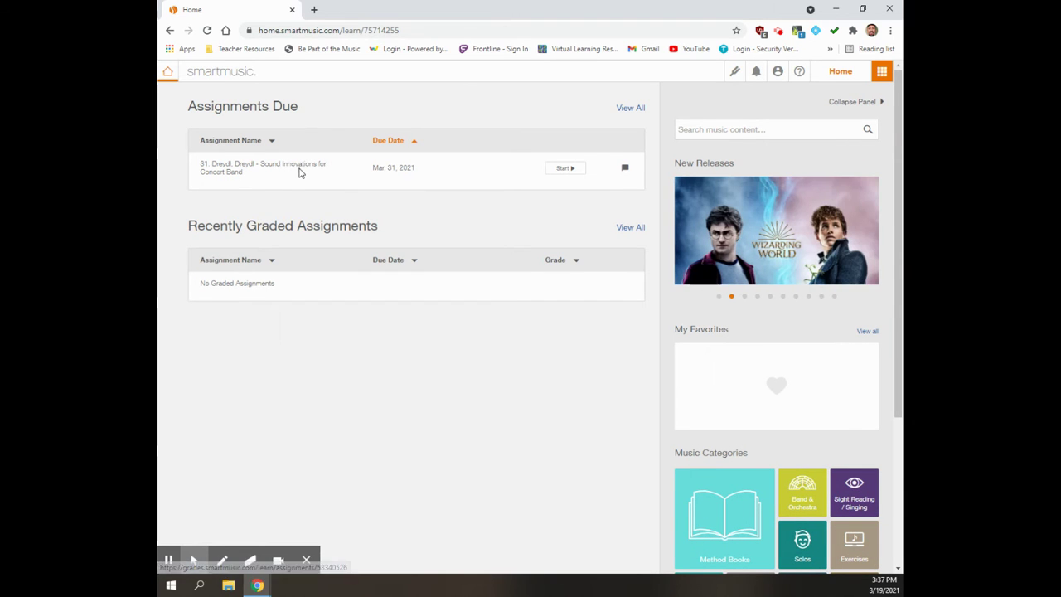
click(315, 171)
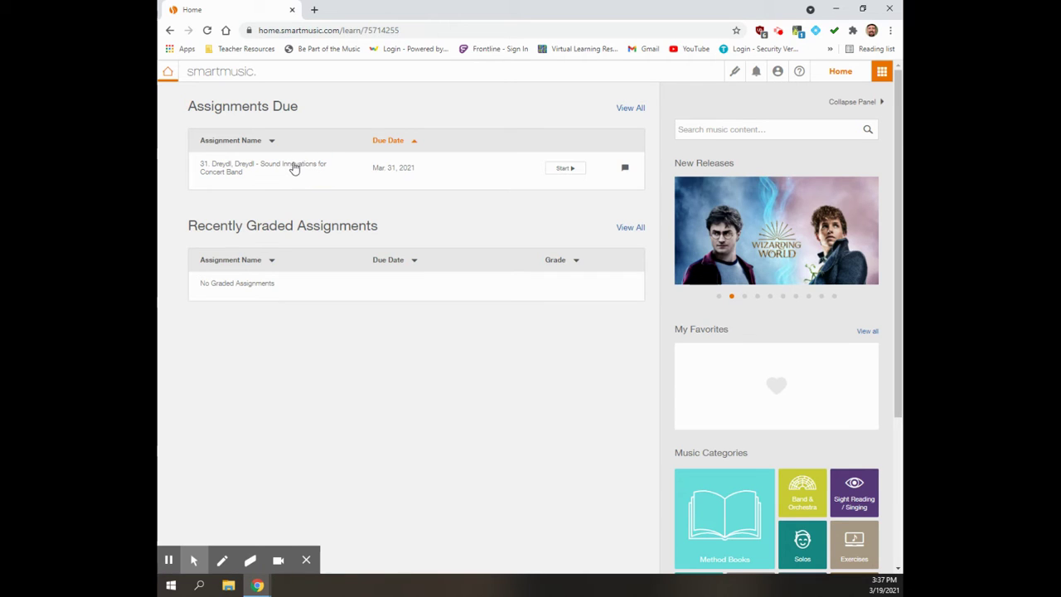
click(292, 168)
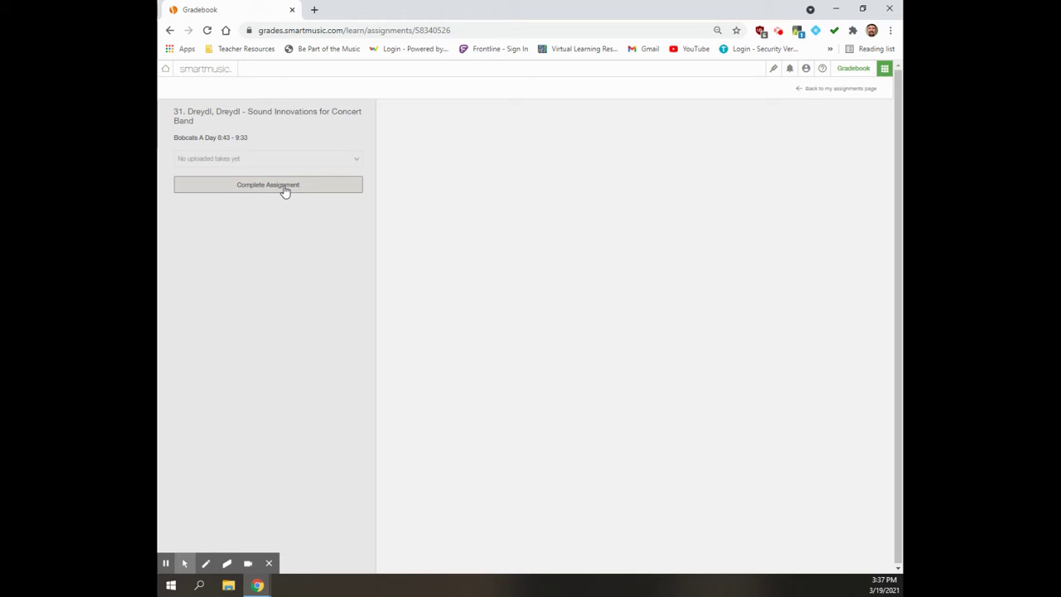
Step: Start completing the assignment with the Trumpet part and dismiss the assignment instructions
click(284, 187)
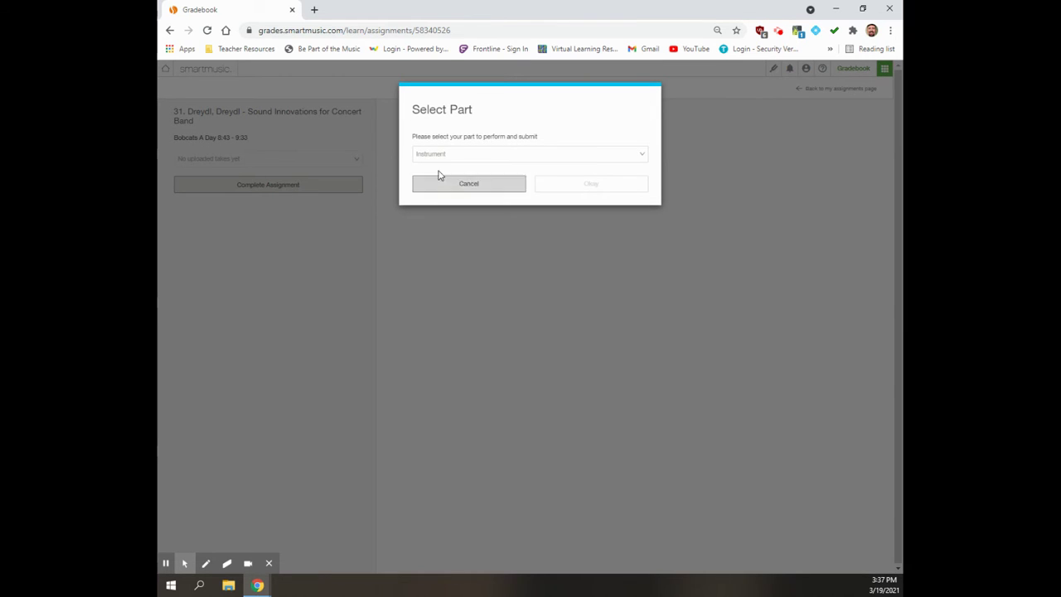
click(460, 156)
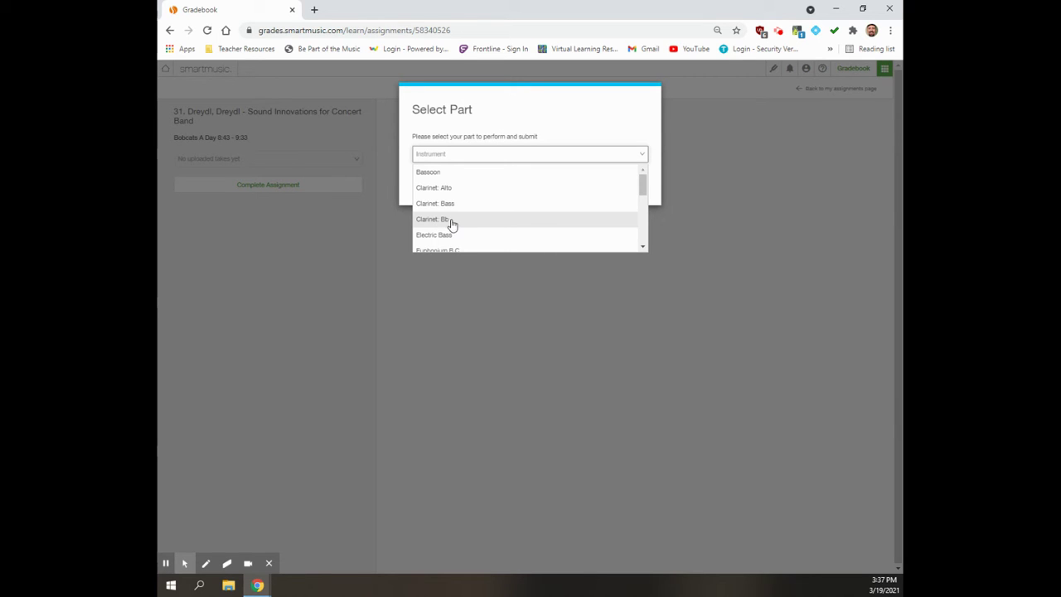
scroll(502, 232, down, 1)
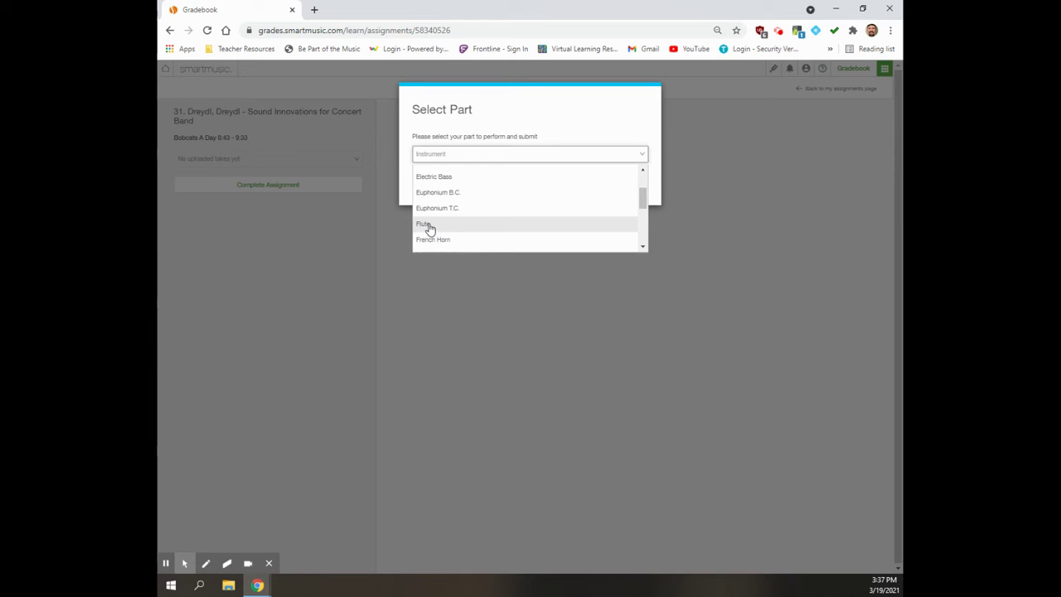
scroll(456, 239, down, 3)
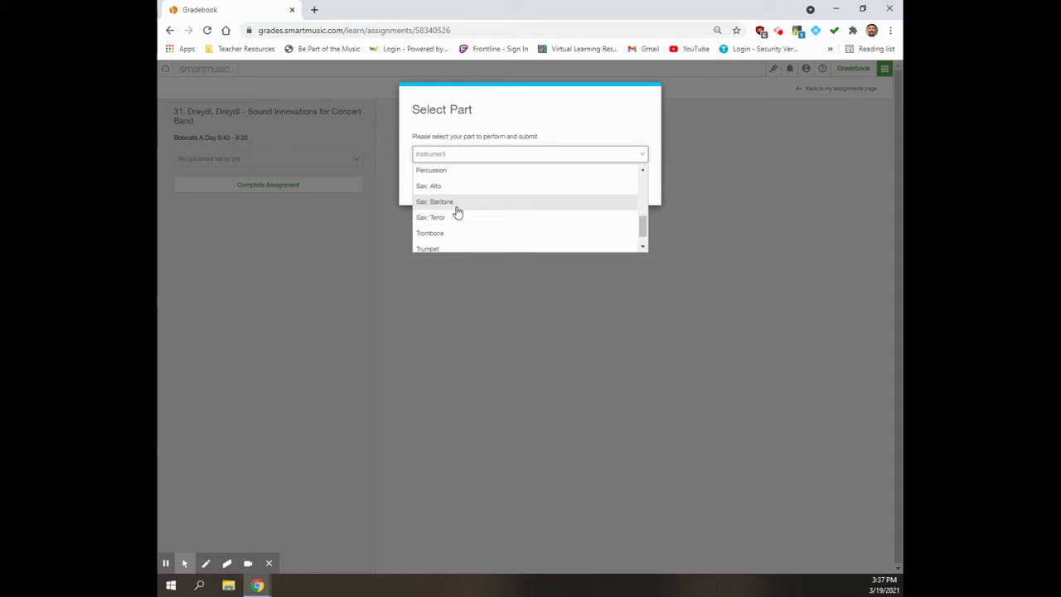
scroll(449, 235, down, 1)
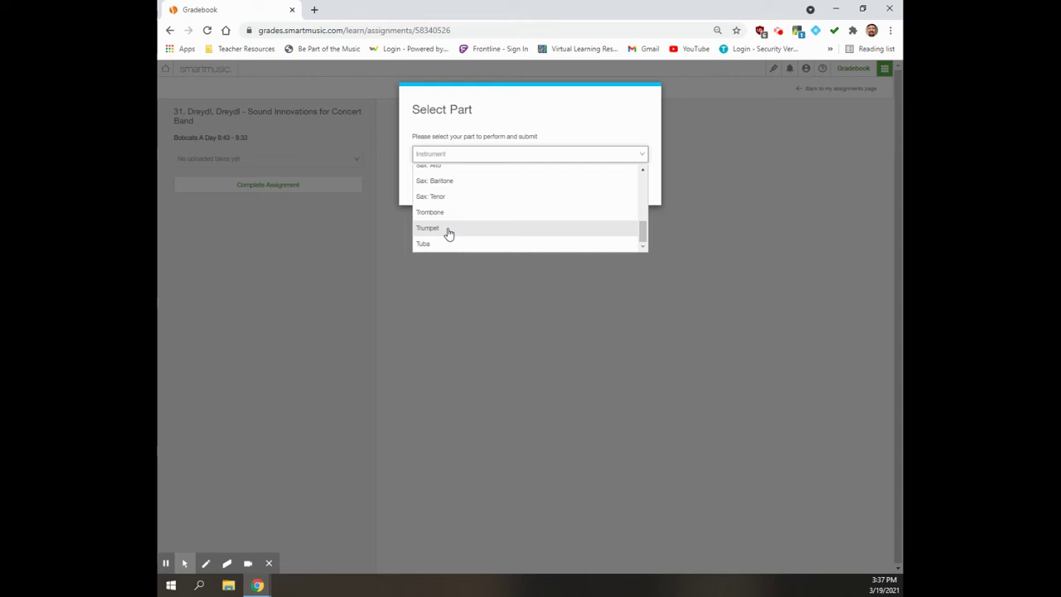
click(448, 233)
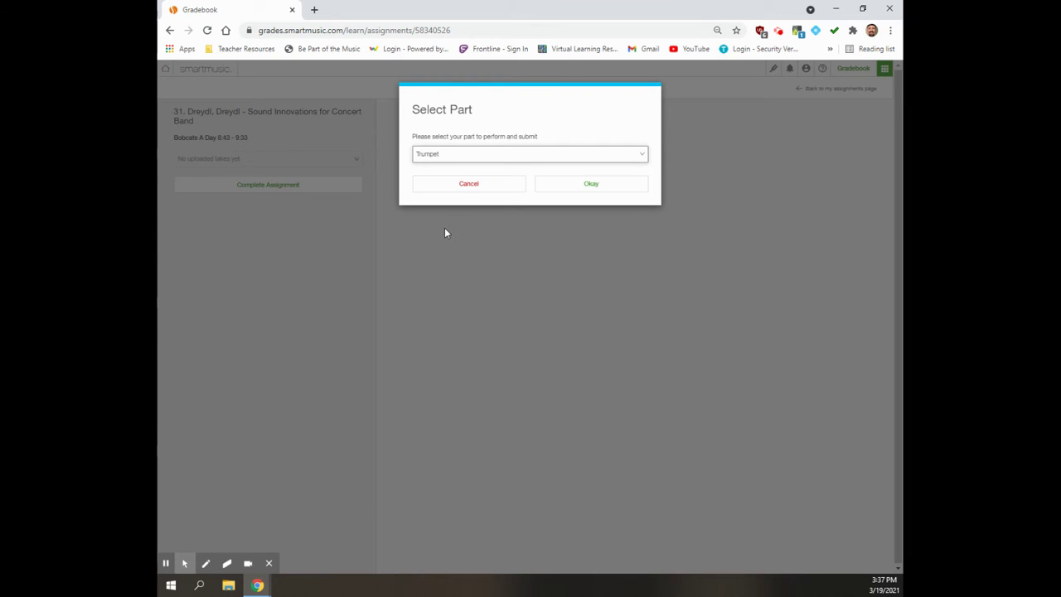
click(591, 189)
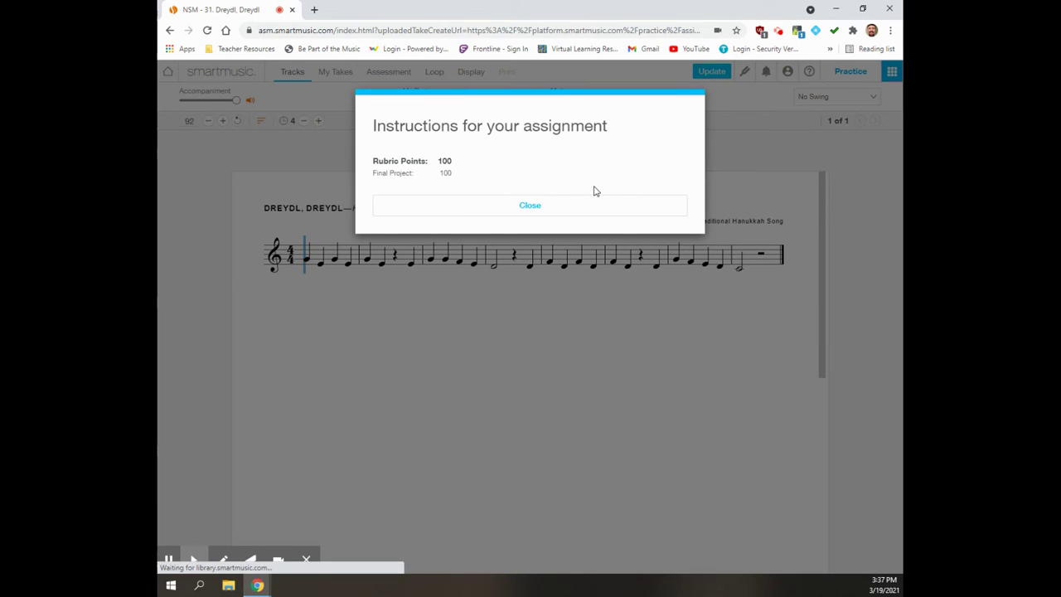
click(531, 210)
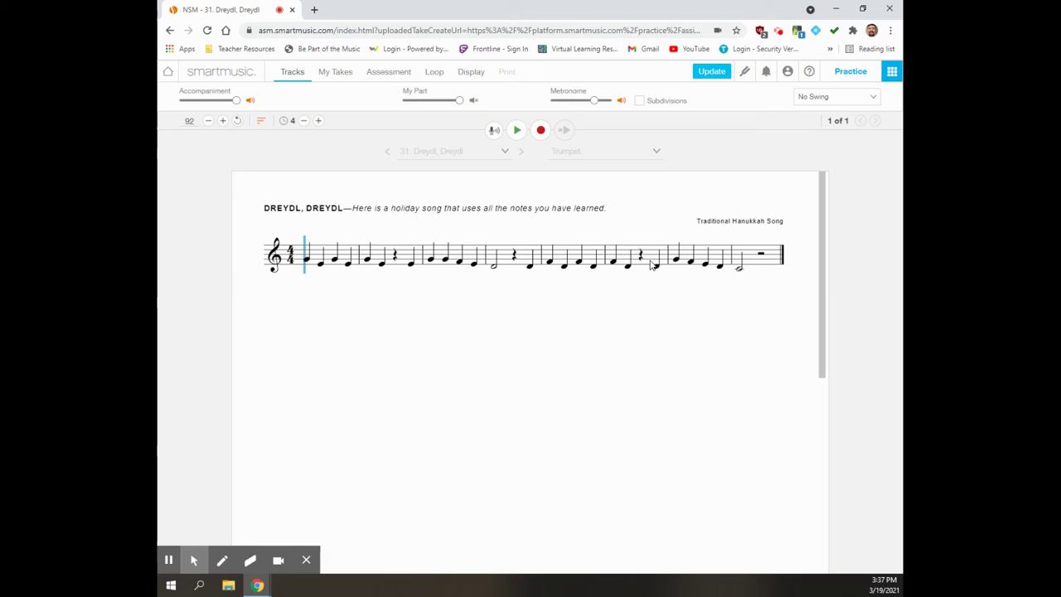
Step: Play the opening measure with the accompaniment at its current volume, and return the playback position to the first note
click(230, 100)
mouse_move(232, 100)
mouse_down()
mouse_move(207, 101)
mouse_move(236, 100)
mouse_up()
click(516, 131)
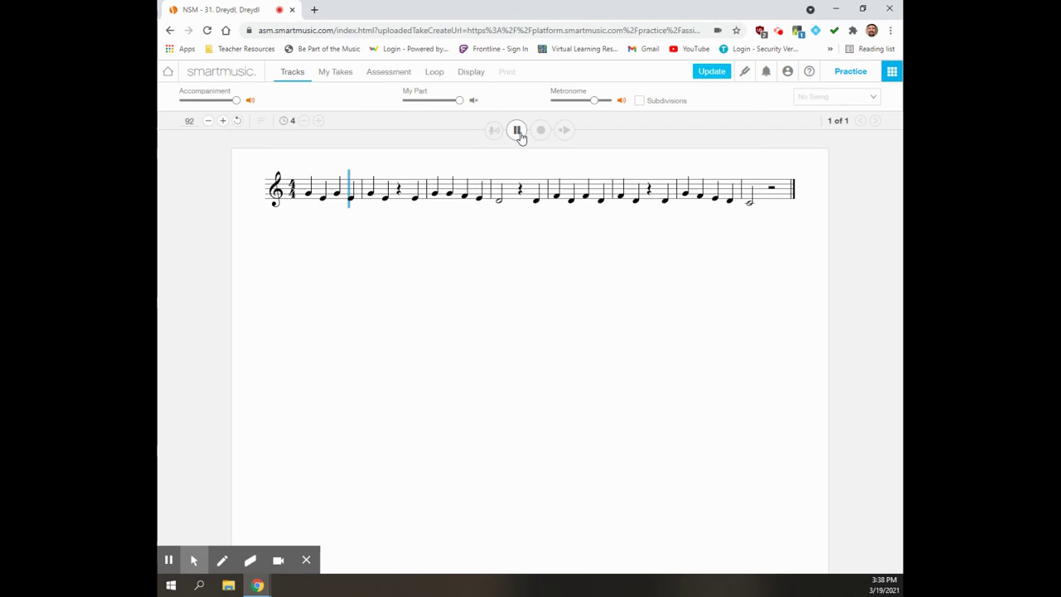
click(517, 131)
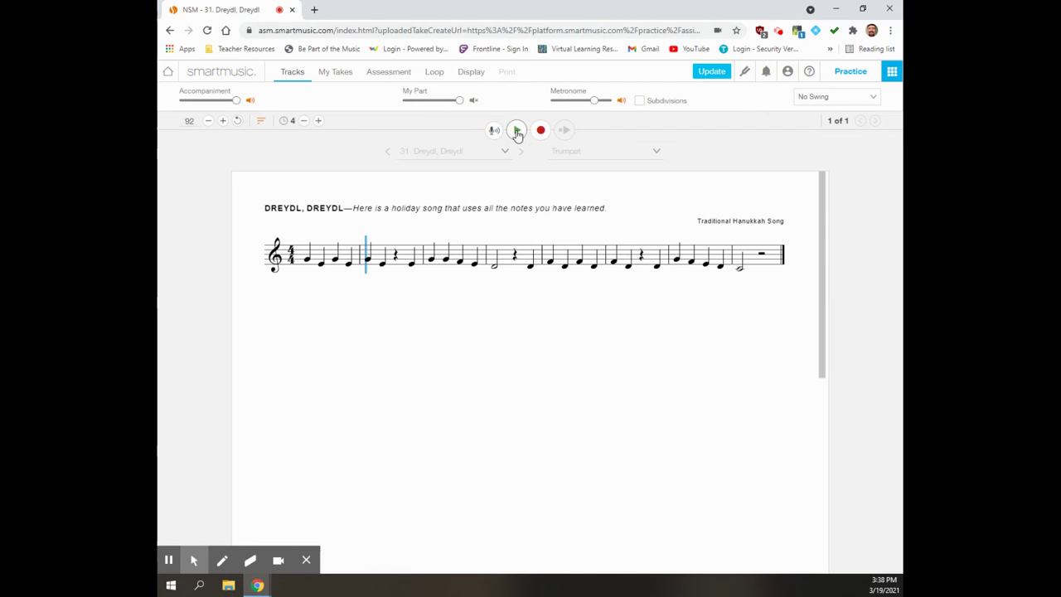
click(305, 262)
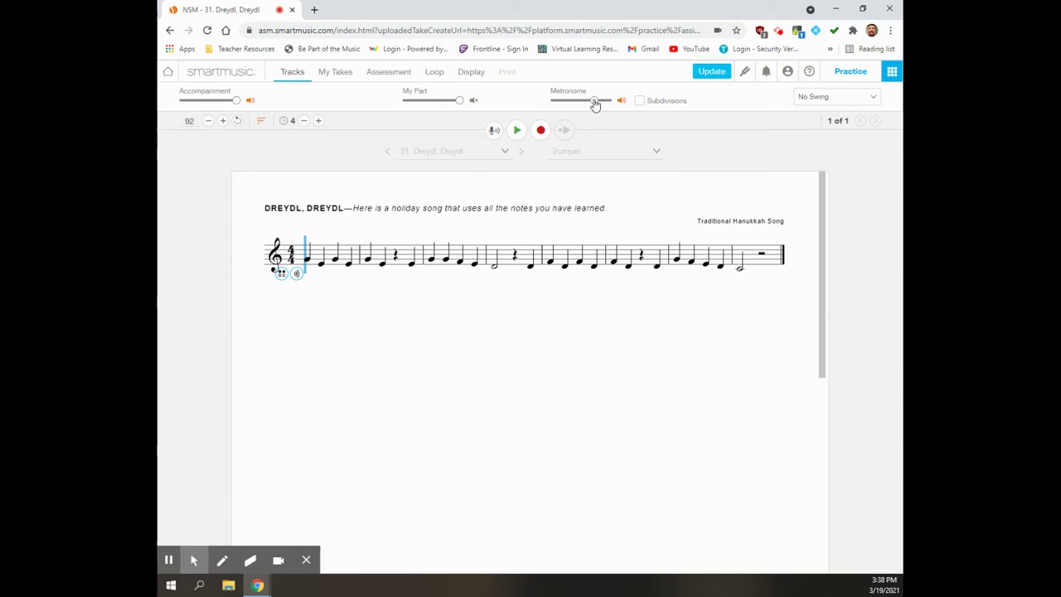
Step: Raise the Metronome volume to nearly maximum and lower the Accompaniment volume to about half
drag(592, 102, 608, 102)
drag(236, 100, 208, 103)
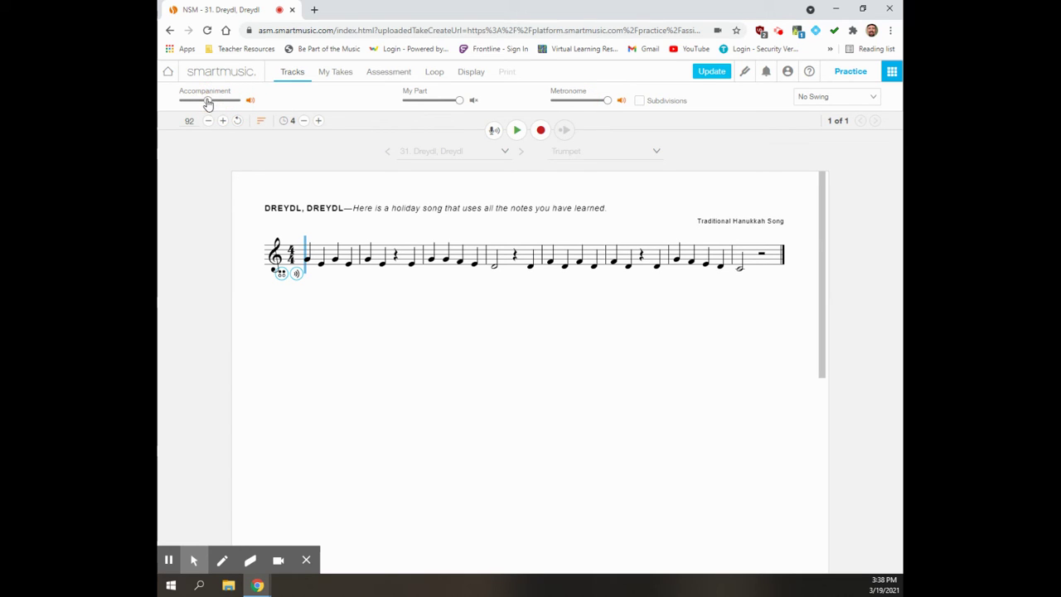
Step: Listen to the opening with only My Part audible, and restore the sound of the Accompaniment and Metronome tracks
click(250, 101)
click(622, 105)
click(474, 103)
click(517, 133)
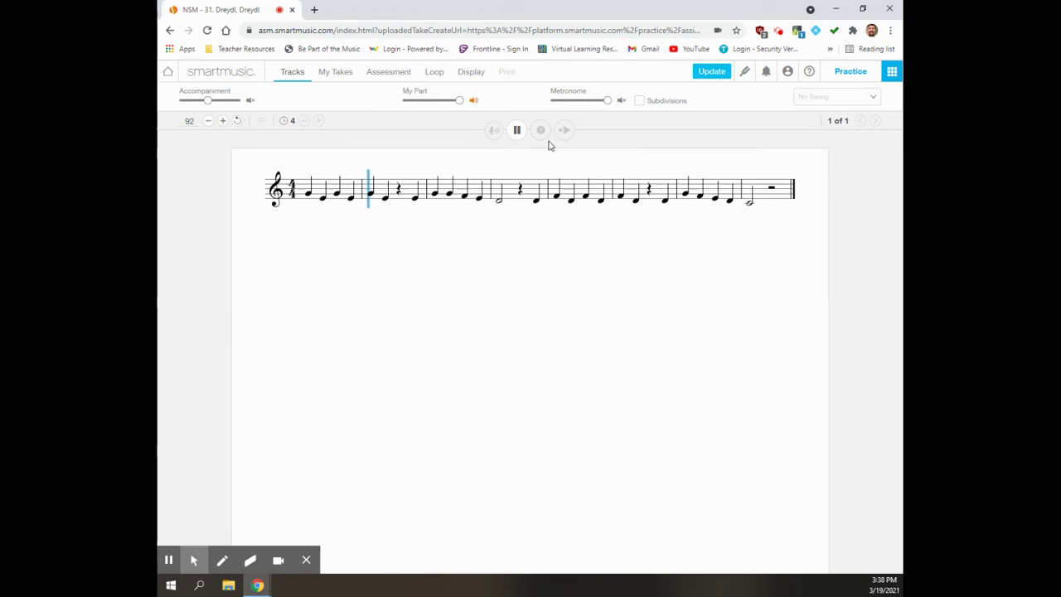
click(517, 135)
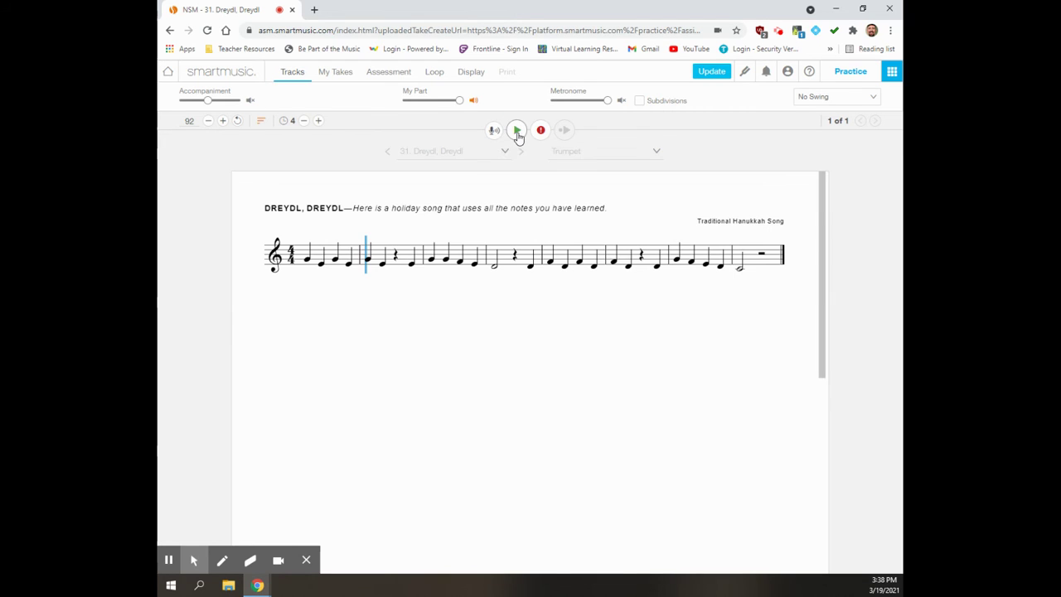
click(307, 261)
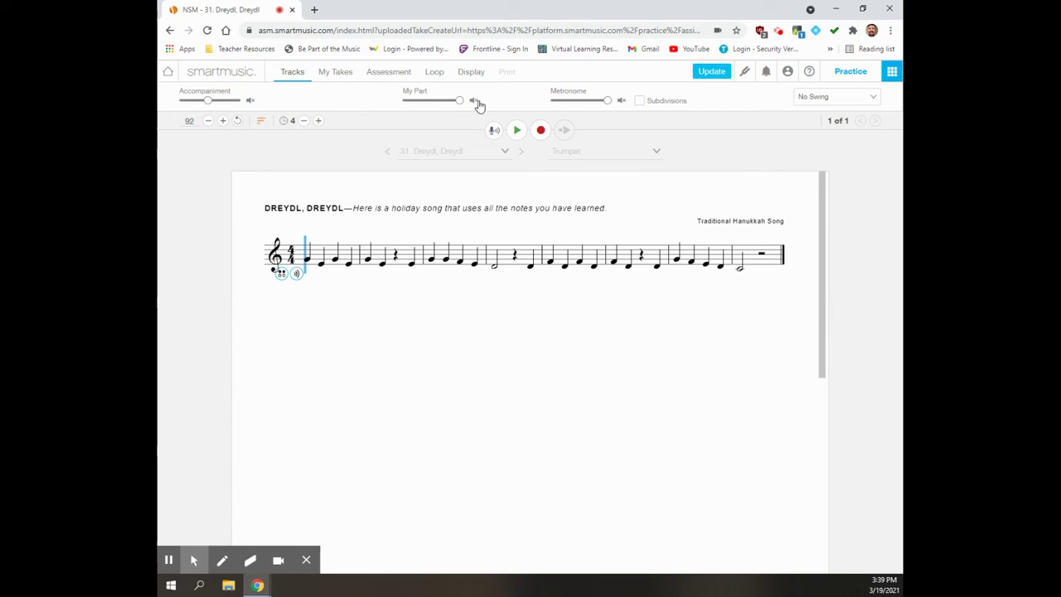
click(249, 101)
click(621, 100)
Step: Try to record a take at a tempo of 72 instead of the assigned one, and reset the tempo
double_click(193, 122)
key(BackSpace)
key(Return)
click(541, 131)
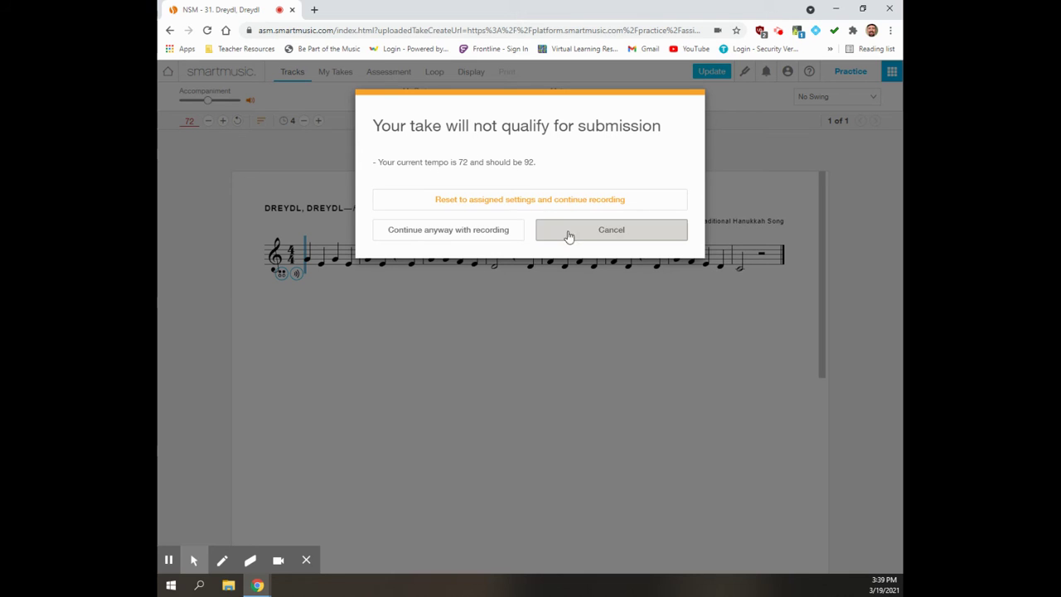
click(501, 237)
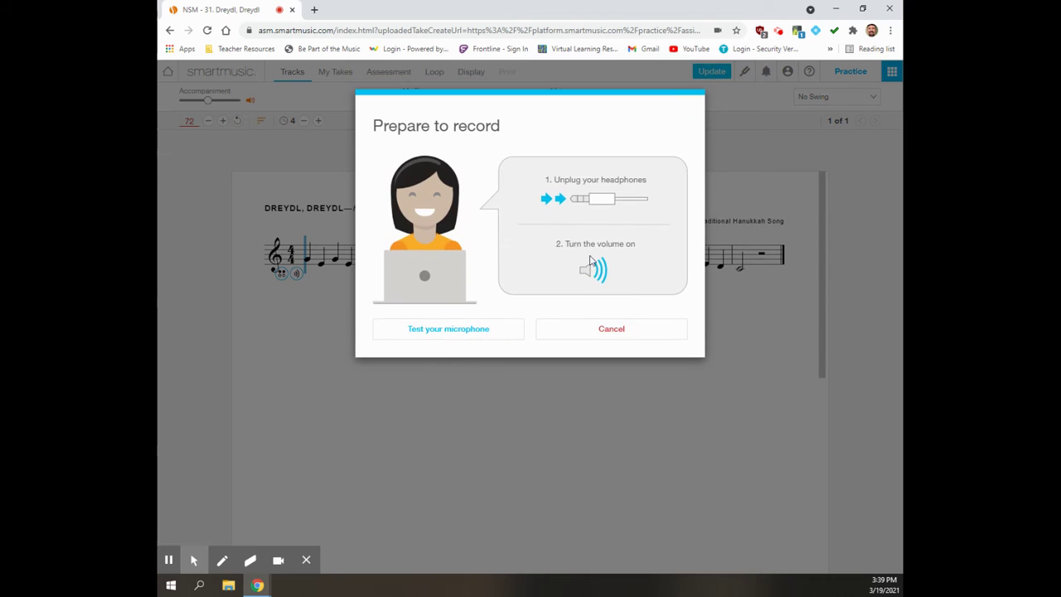
click(614, 336)
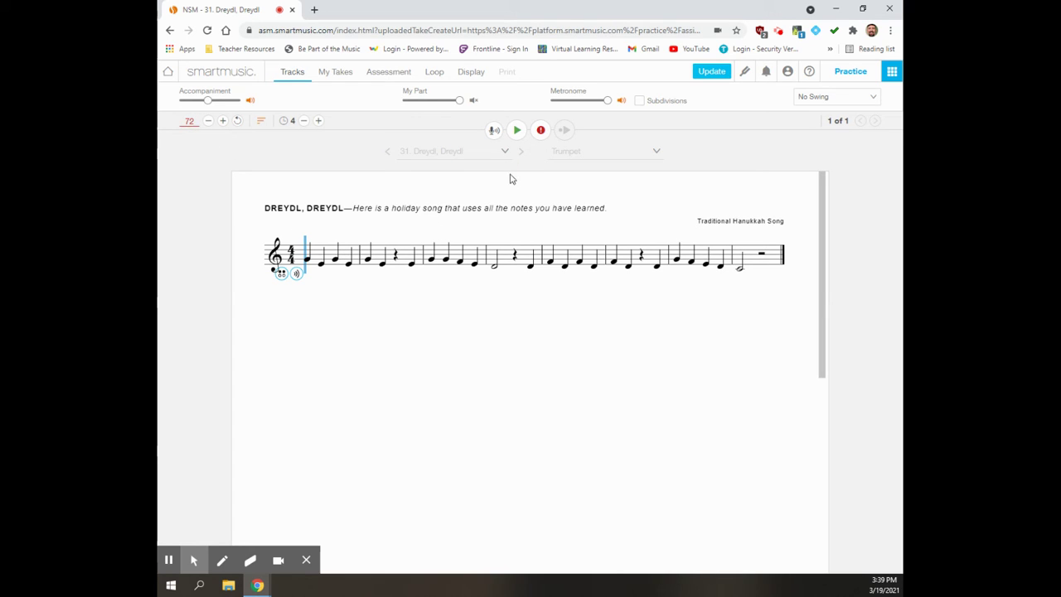
click(238, 123)
Step: Check the trumpet fingering and the sound of the E notes in the first measure
click(312, 262)
click(347, 265)
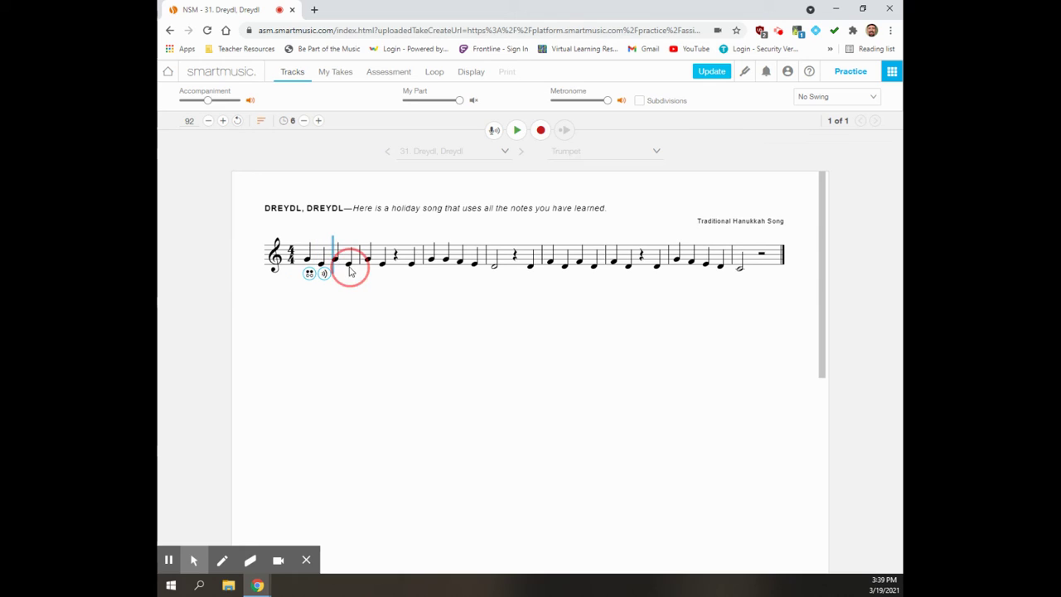
click(323, 276)
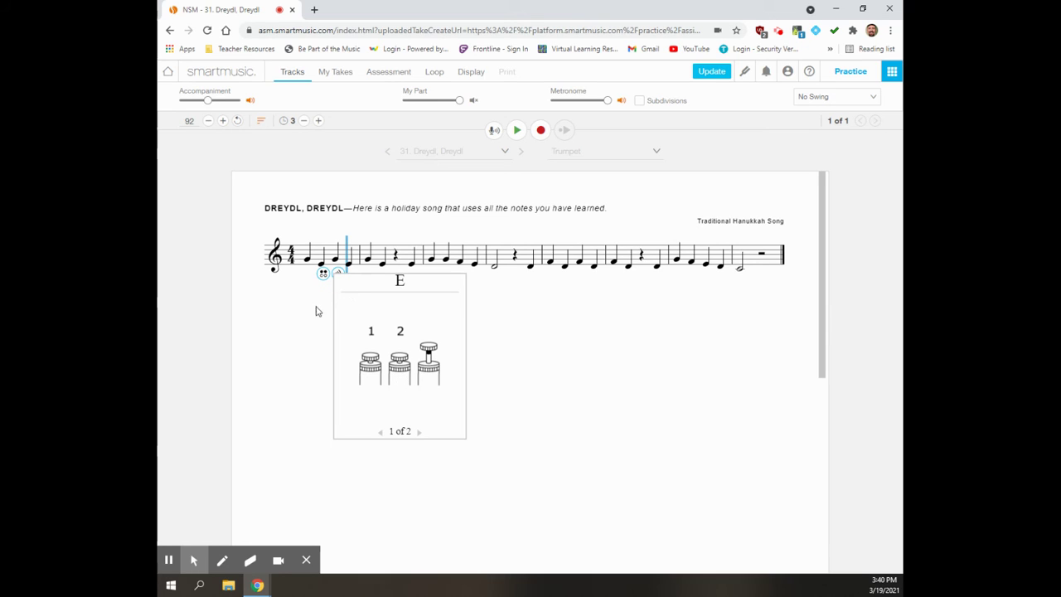
click(322, 274)
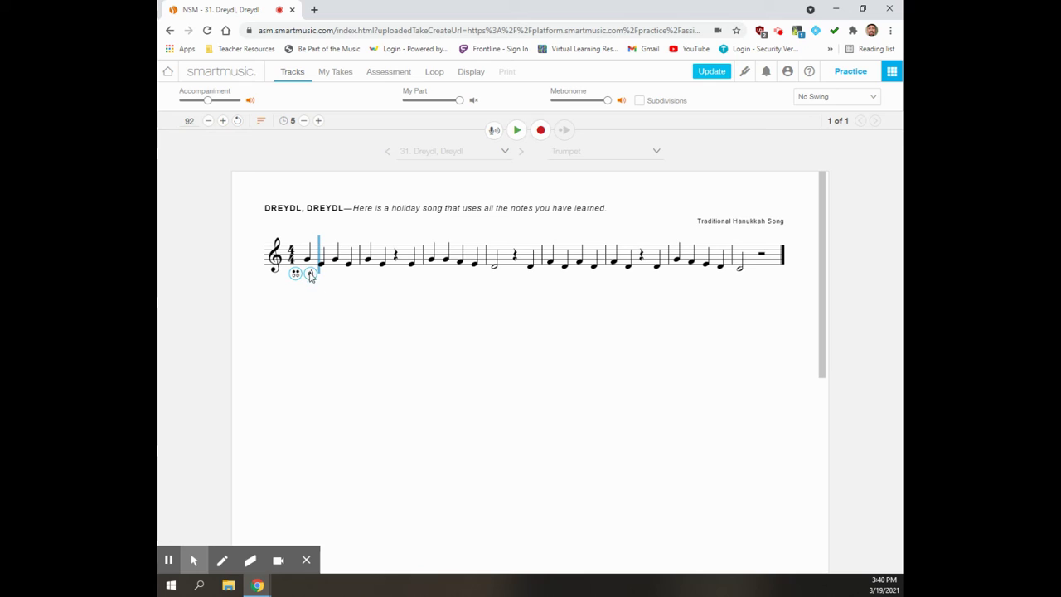
click(311, 274)
click(297, 276)
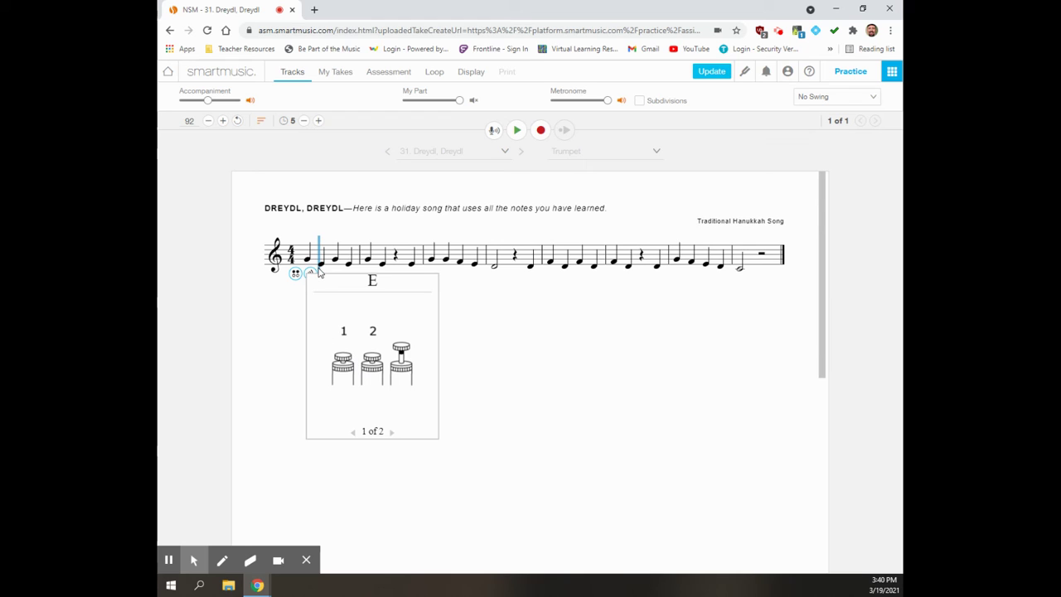
Step: Check the fingering and sound of the F in the third measure, and return the playback position to the first note
click(465, 264)
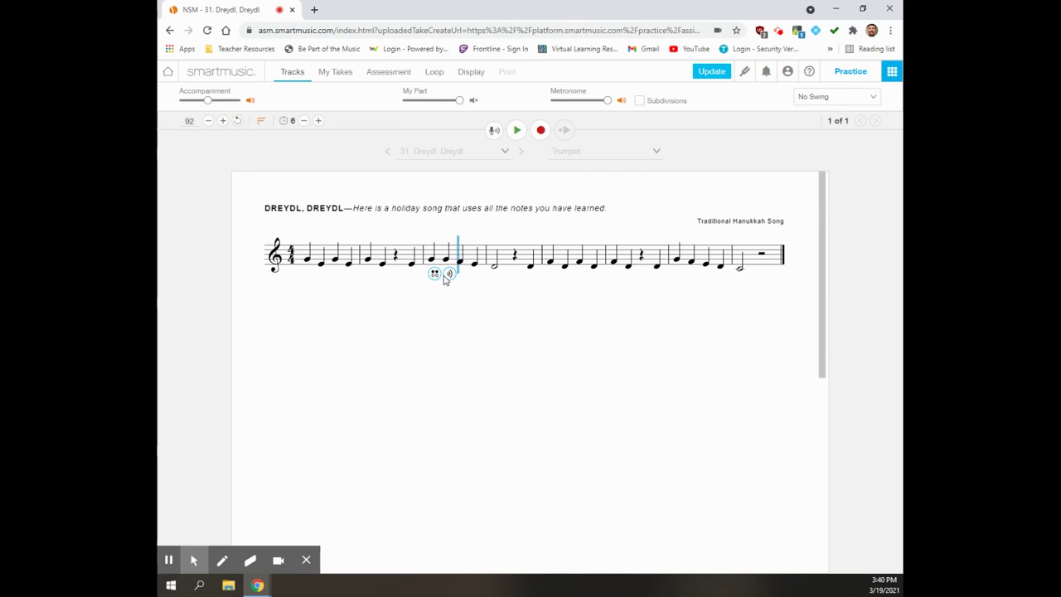
click(434, 273)
click(450, 275)
click(308, 264)
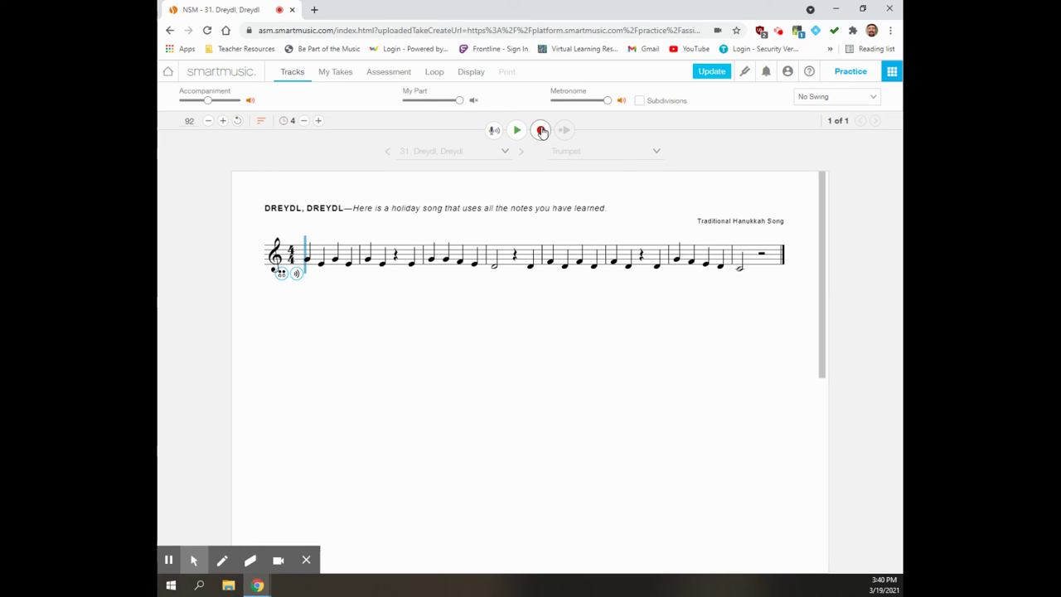
Step: Record a trumpet take of Dreydl, Dreydl with melodic microphone assessment, testing the microphone before starting
click(540, 130)
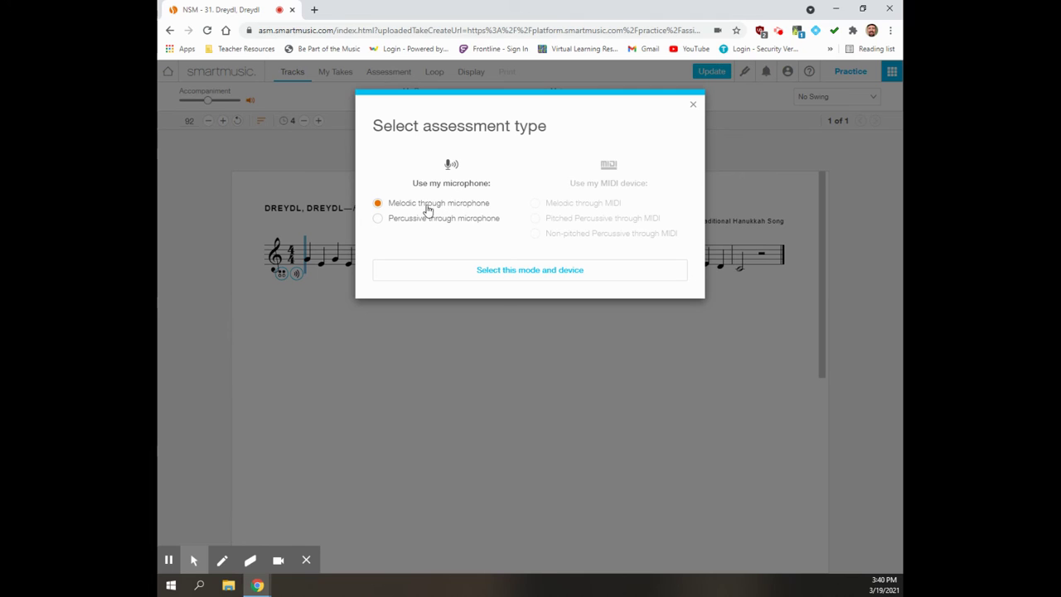
click(534, 277)
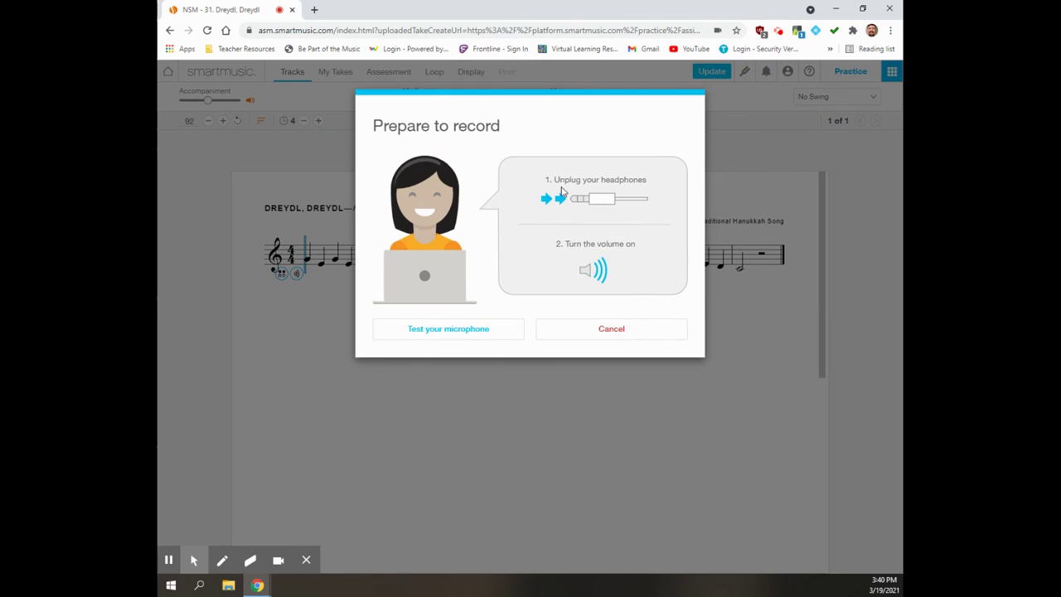
click(453, 332)
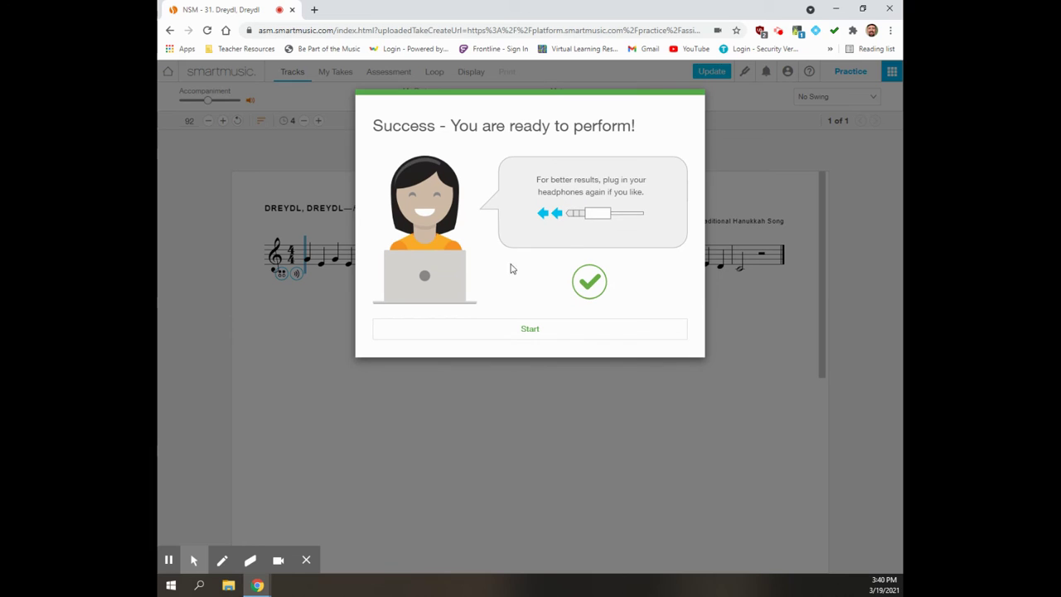
click(534, 329)
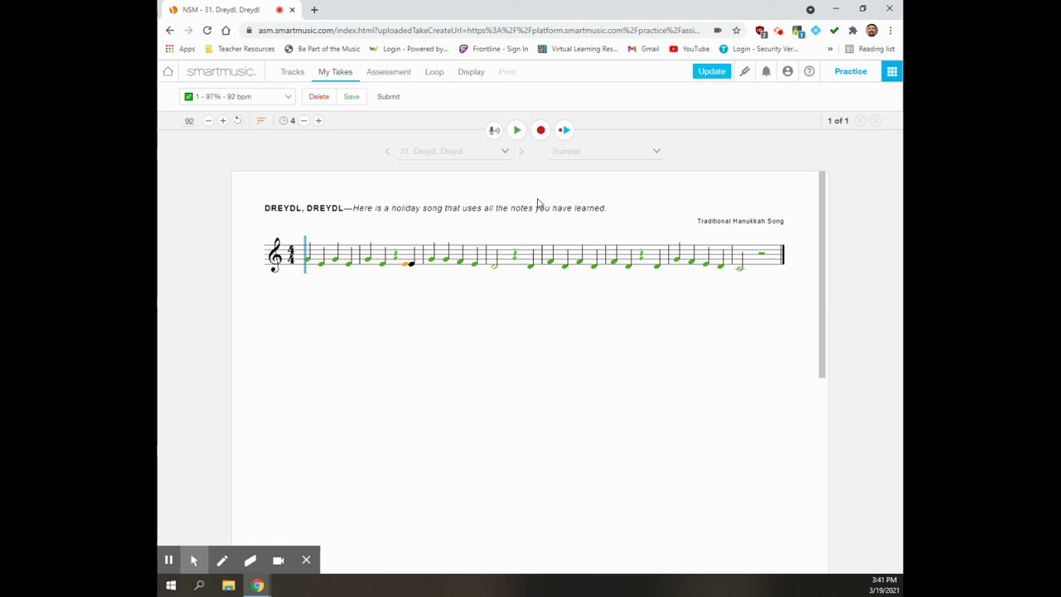
Step: Play back the opening measures of the recorded take and stop the playback
click(565, 133)
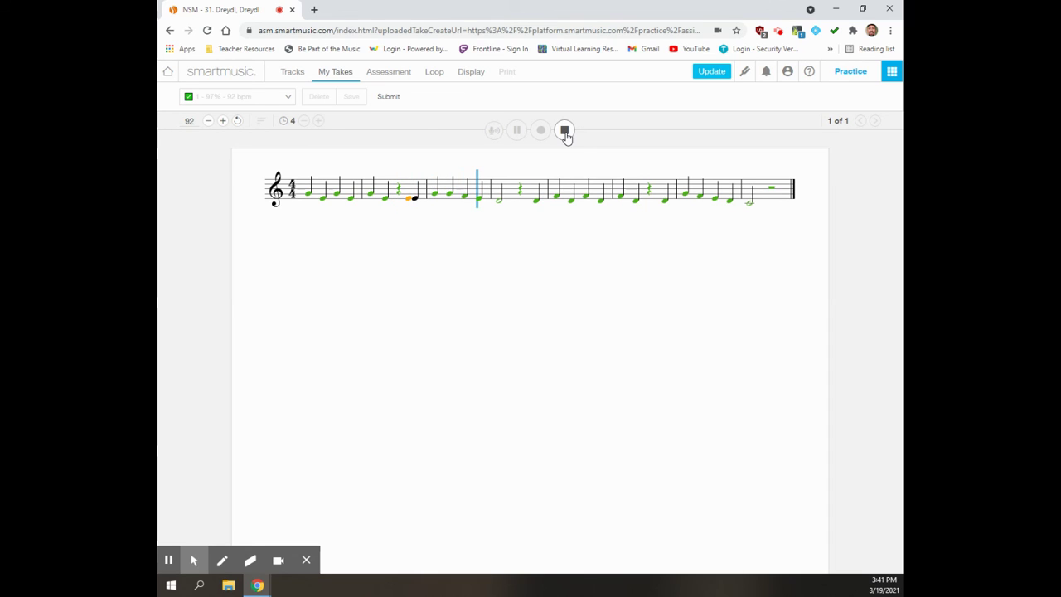
click(564, 131)
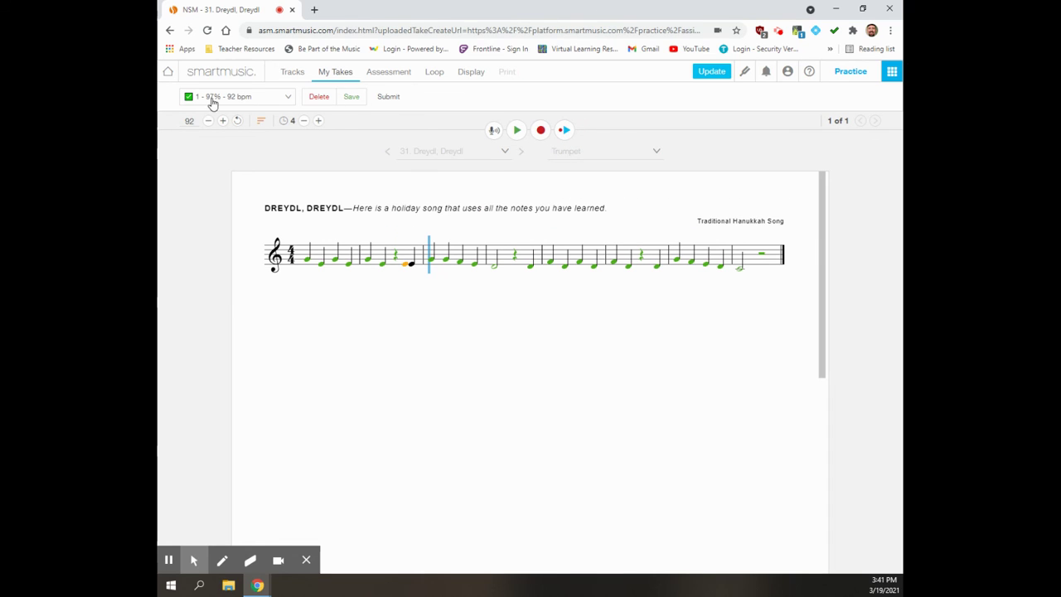